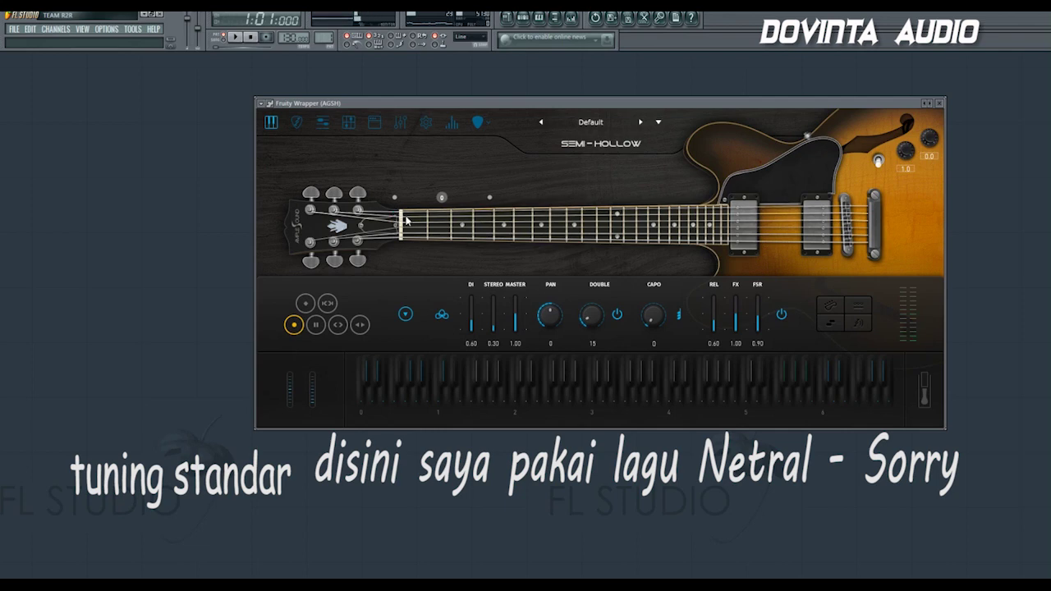
- Open the piano roll for the AGSH guitar channel
left_click(523, 17)
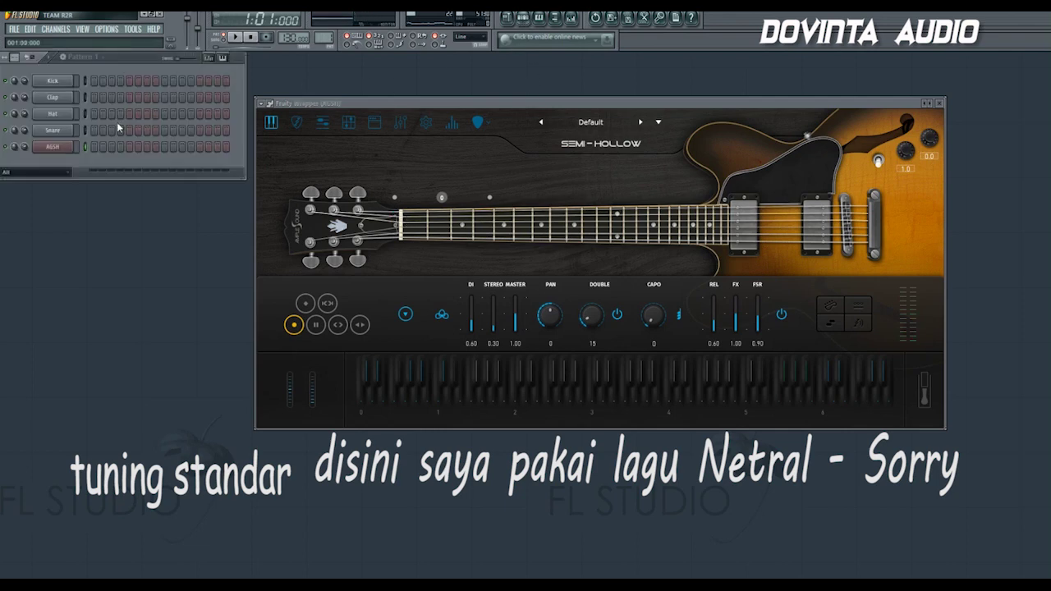
right_click(60, 148)
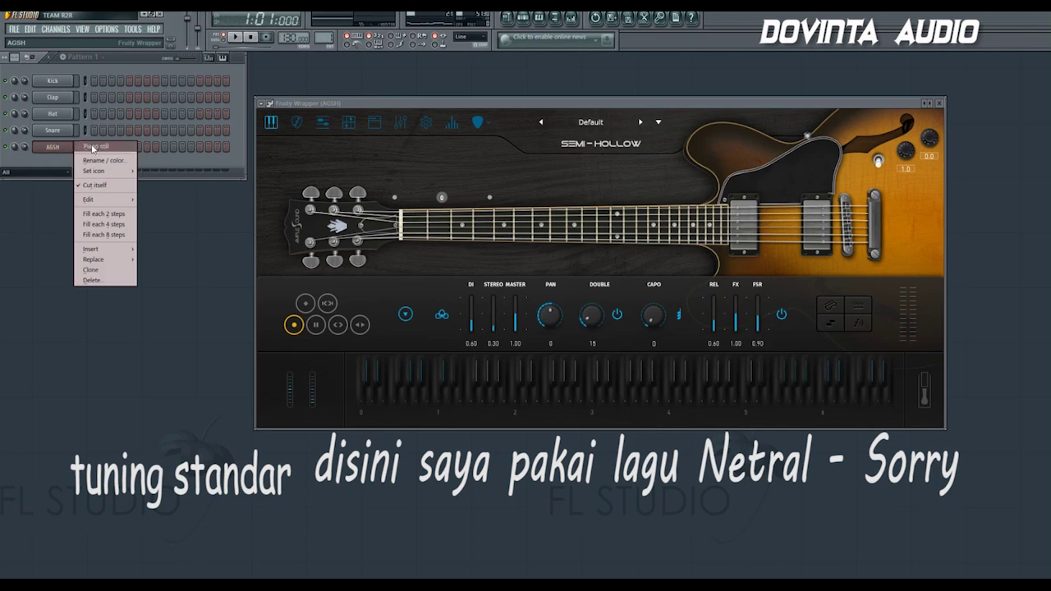
left_click(94, 146)
- Place consecutive B3, F#4 and B4 notes from the start of bar 1 and play them back
scroll(113, 330, "down", 3)
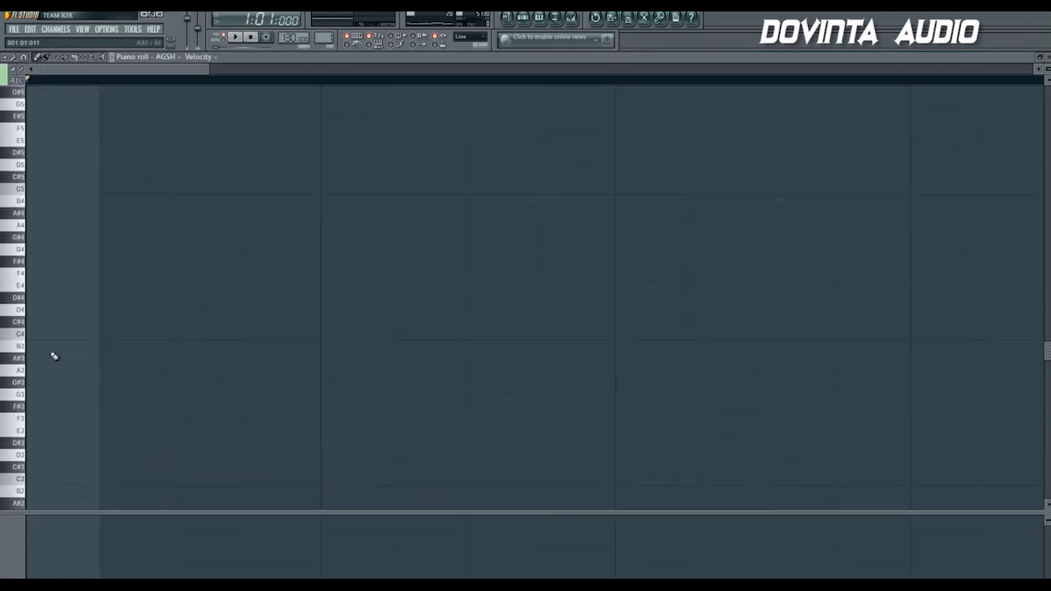
left_click(33, 347)
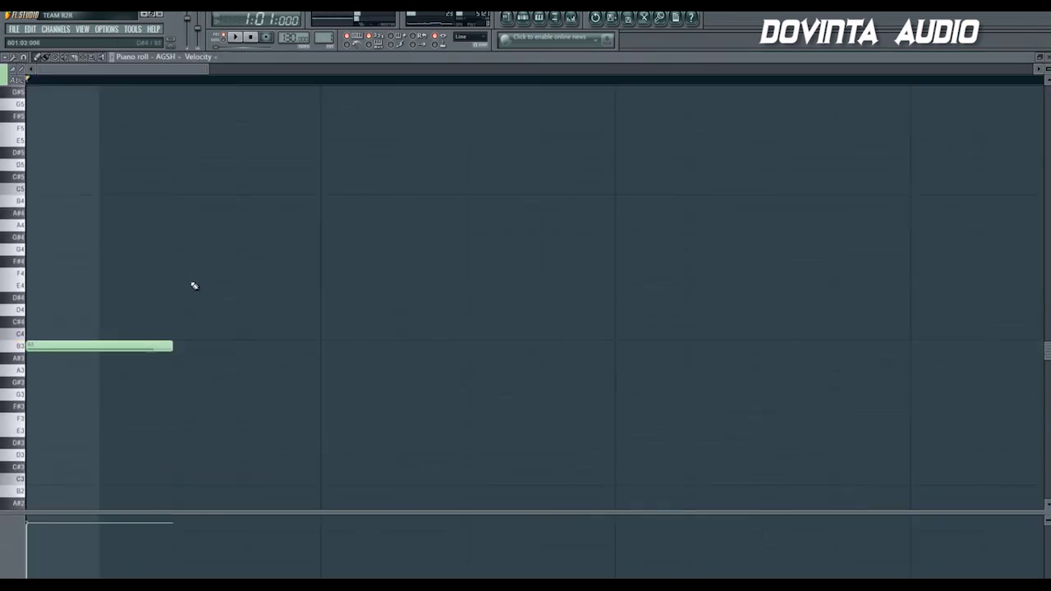
left_click(176, 261)
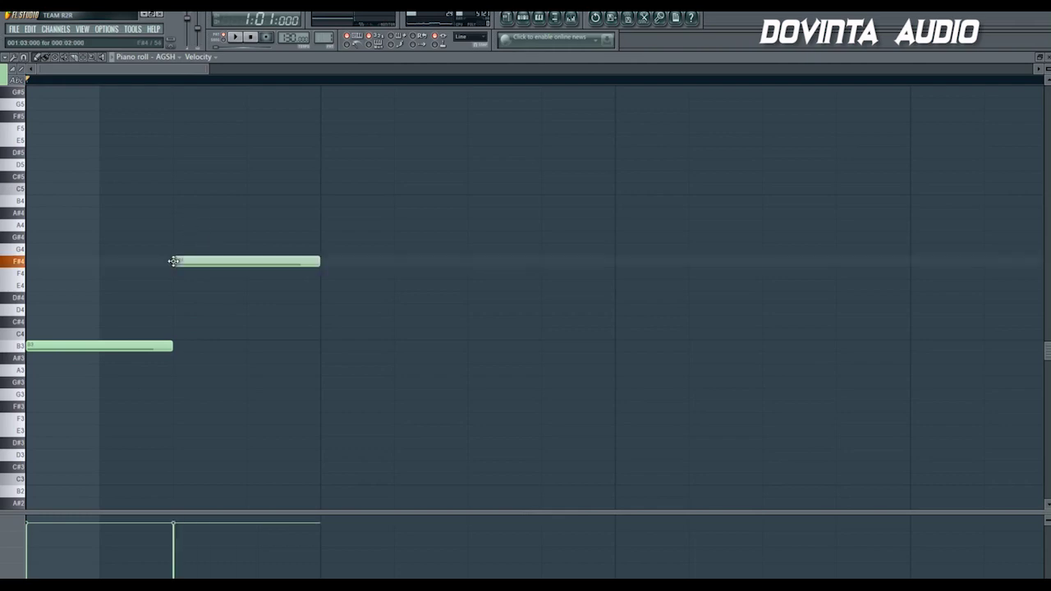
left_click(321, 201)
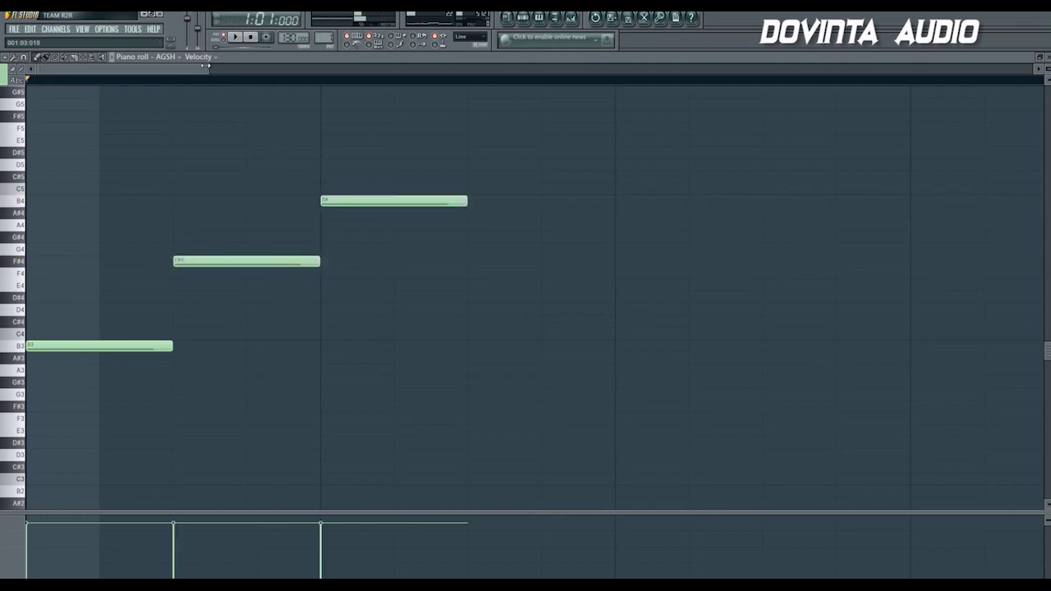
scroll(352, 96, "down", 3)
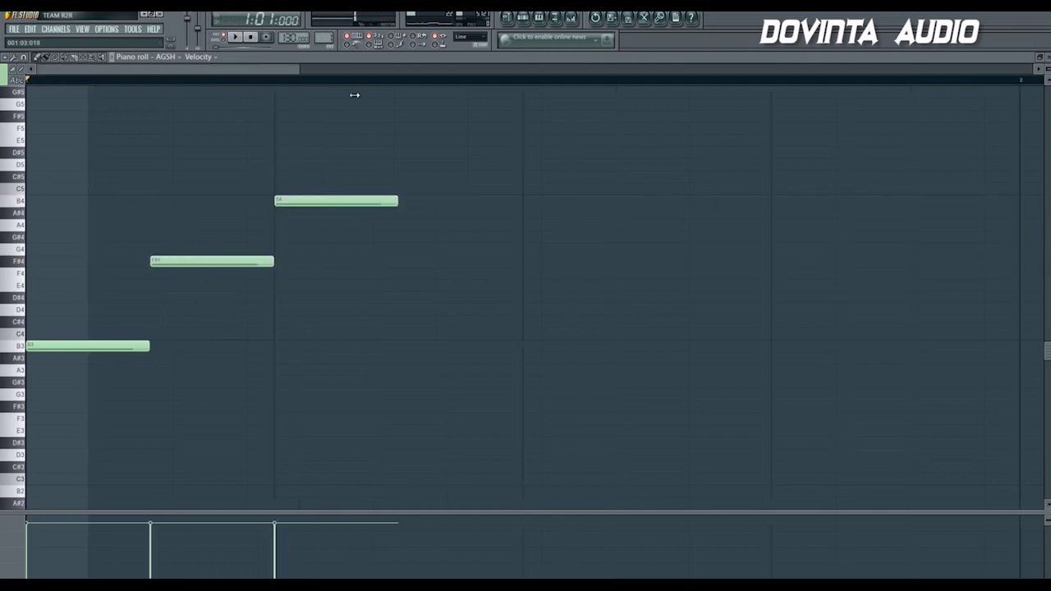
left_click(236, 37)
left_click(252, 38)
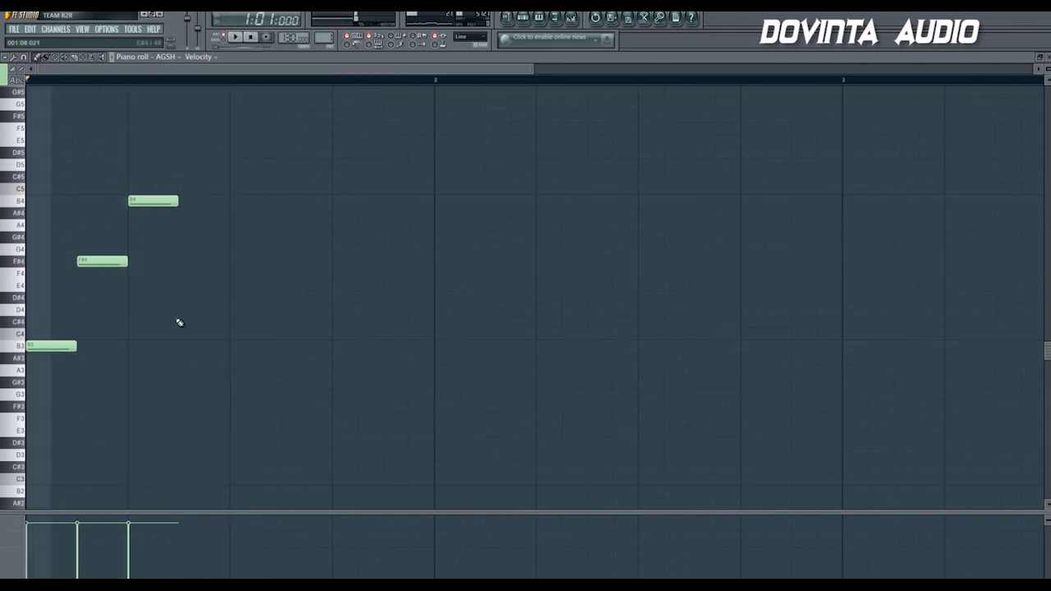
- Continue the melody with an F#4 and an A#4 note after the B4, and play it back
left_click(179, 263)
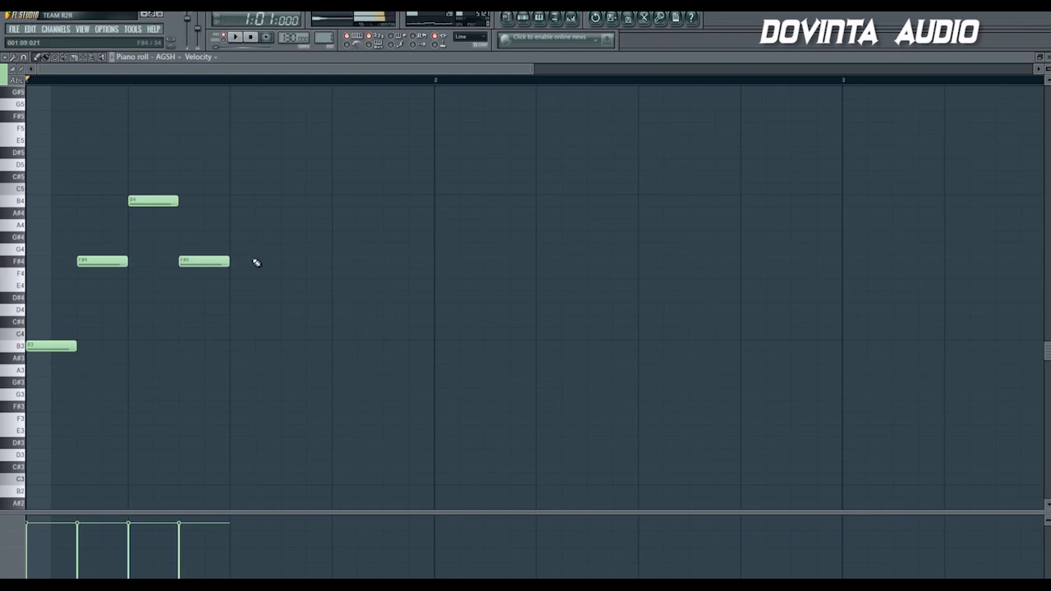
left_click(235, 214)
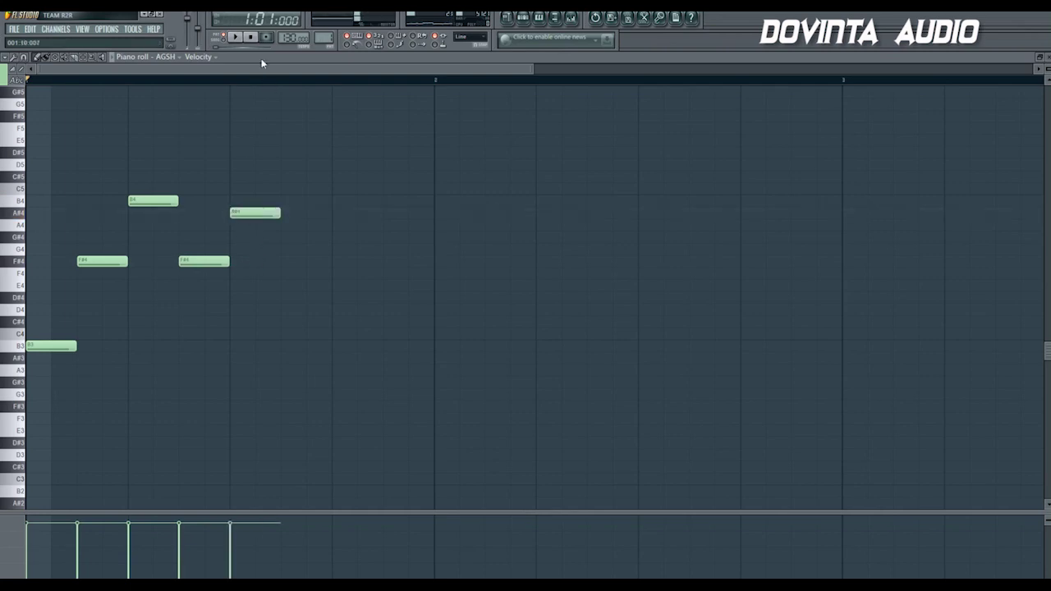
left_click(236, 38)
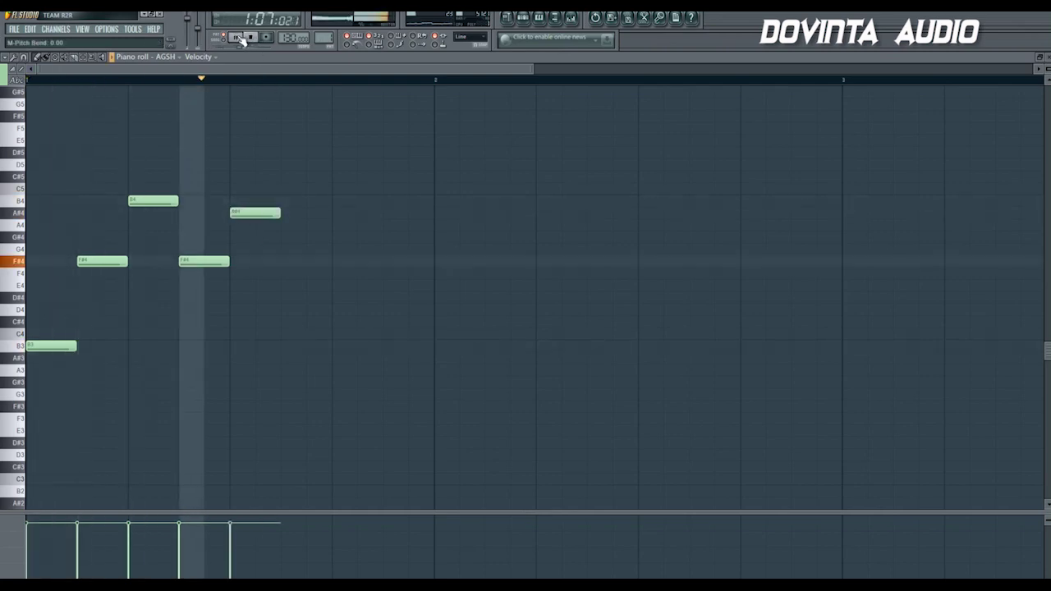
left_click(238, 38)
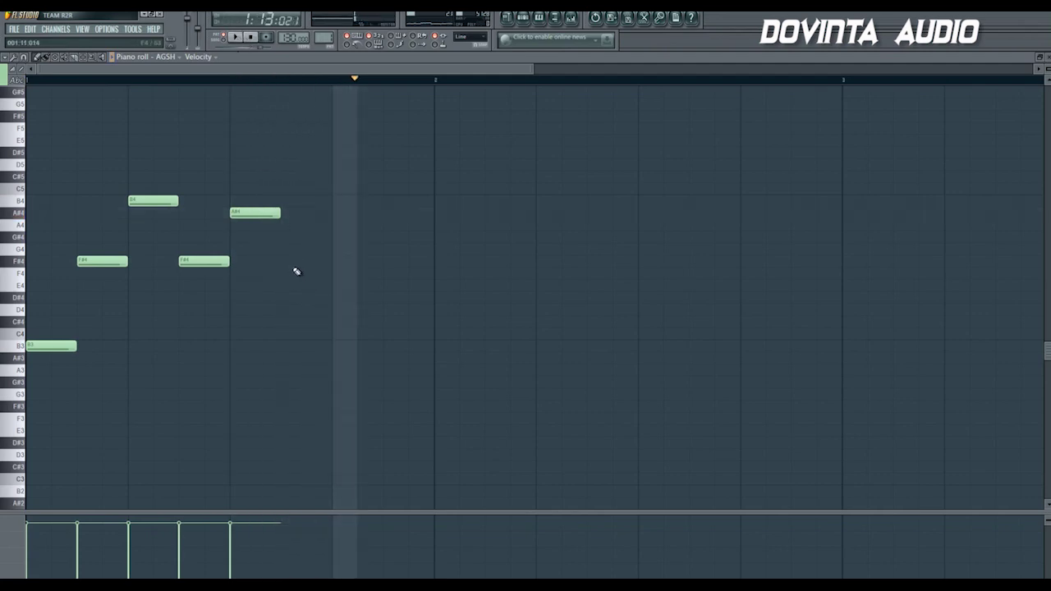
- Add an F#4 and a B4 note after the A#4, and play the pattern from the start
left_click(285, 263)
left_click(339, 203)
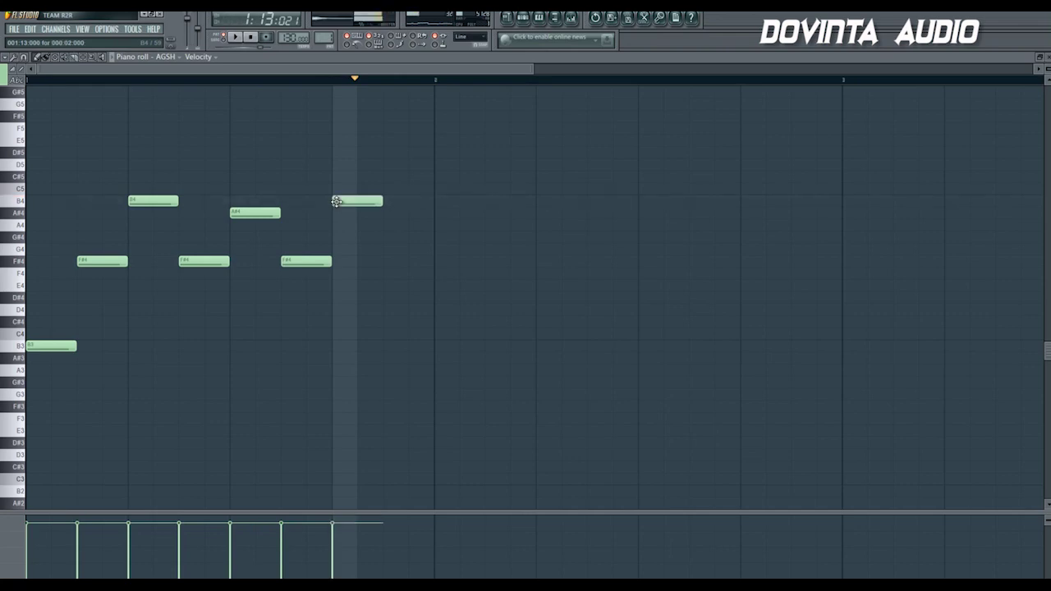
left_click(252, 38)
left_click(236, 38)
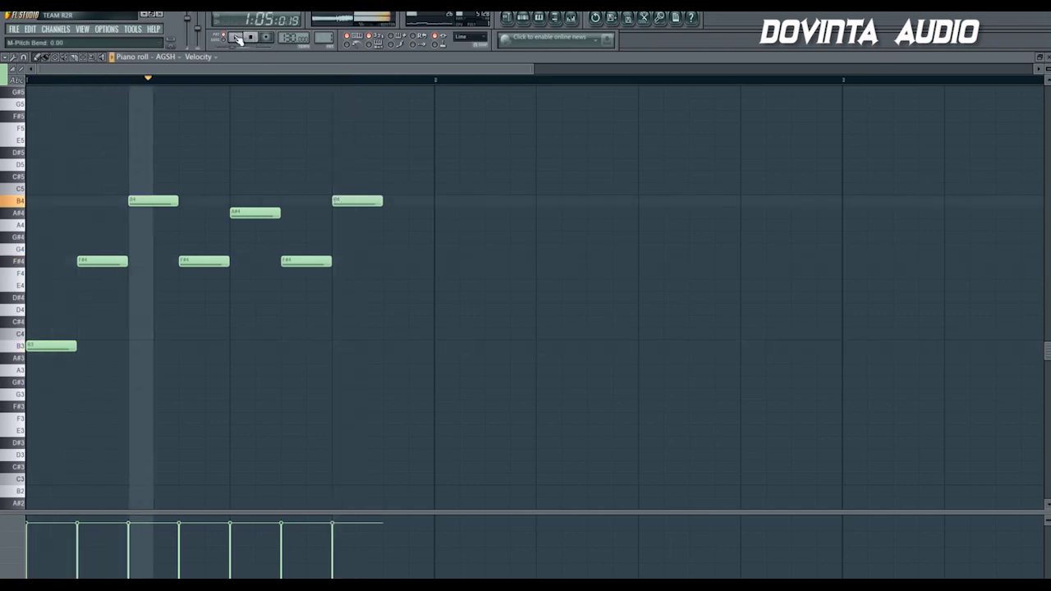
- Complete bar 1 with a final F#4 note and play the whole bar back
left_click(386, 263)
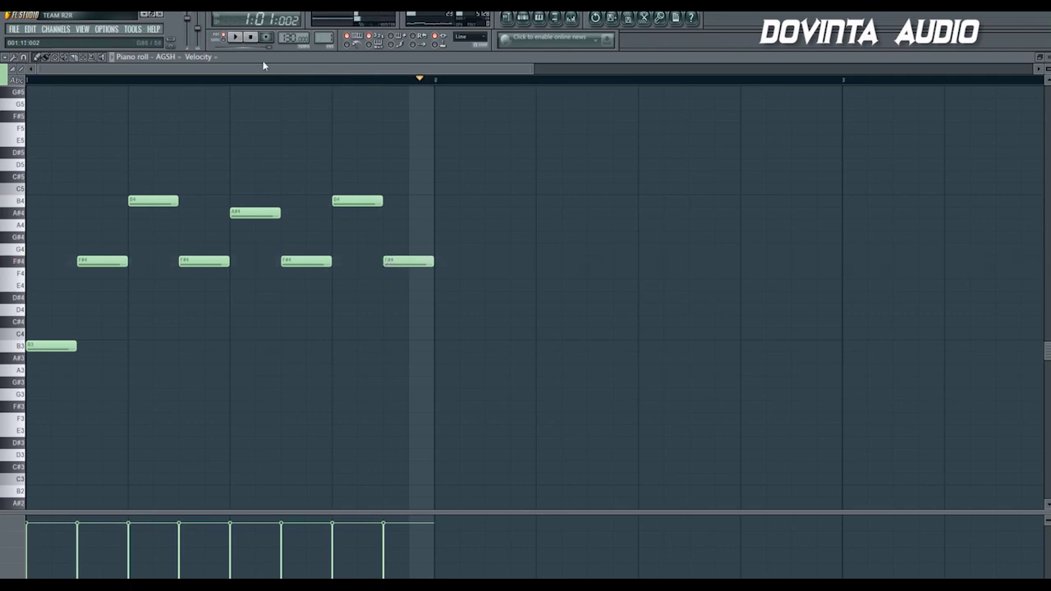
left_click(250, 38)
left_click(237, 38)
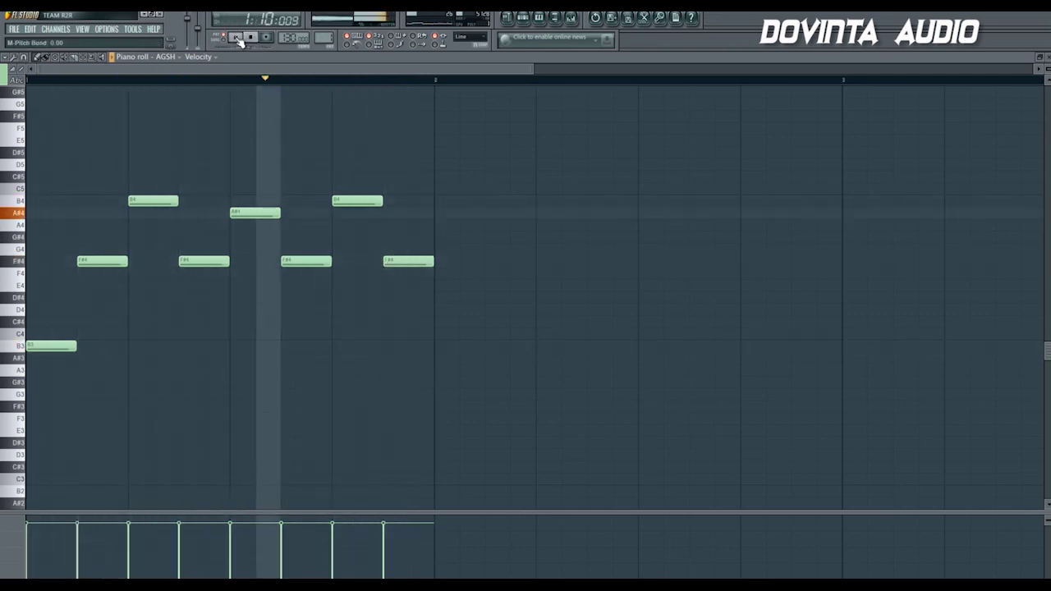
left_click(237, 38)
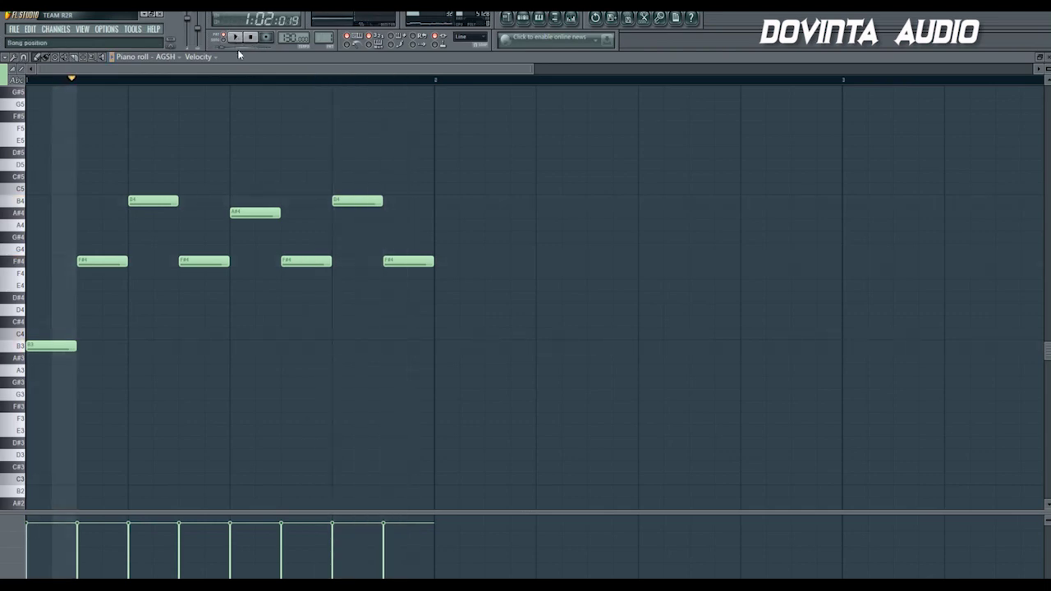
- Lengthen the B3 to the full bar, the last B4 to half a bar and the other notes to one beat, and play the result
left_click_drag(74, 347, 427, 361)
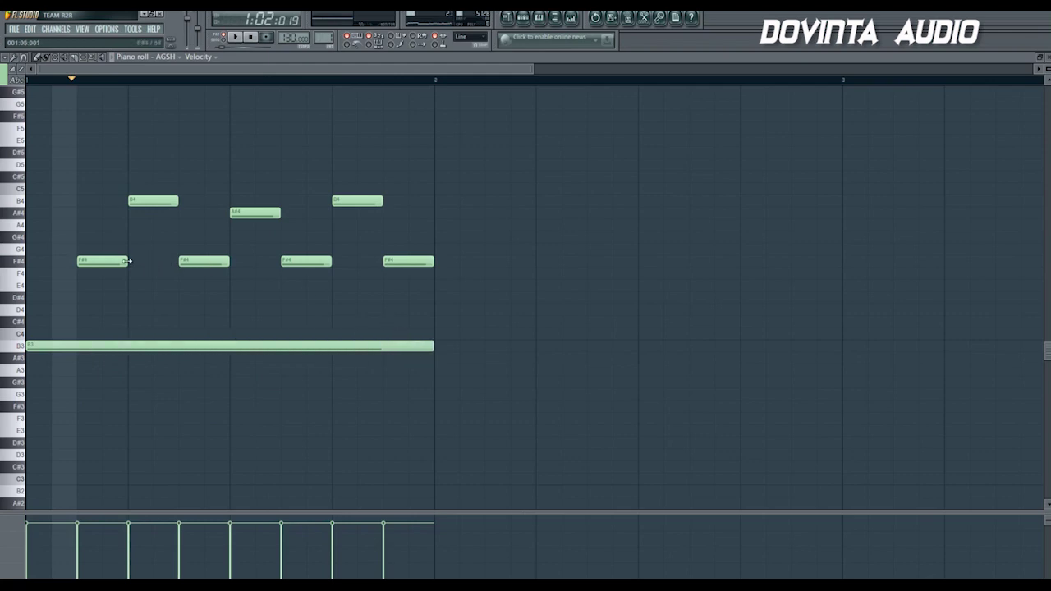
left_click_drag(127, 261, 386, 260)
left_click_drag(178, 204, 532, 217)
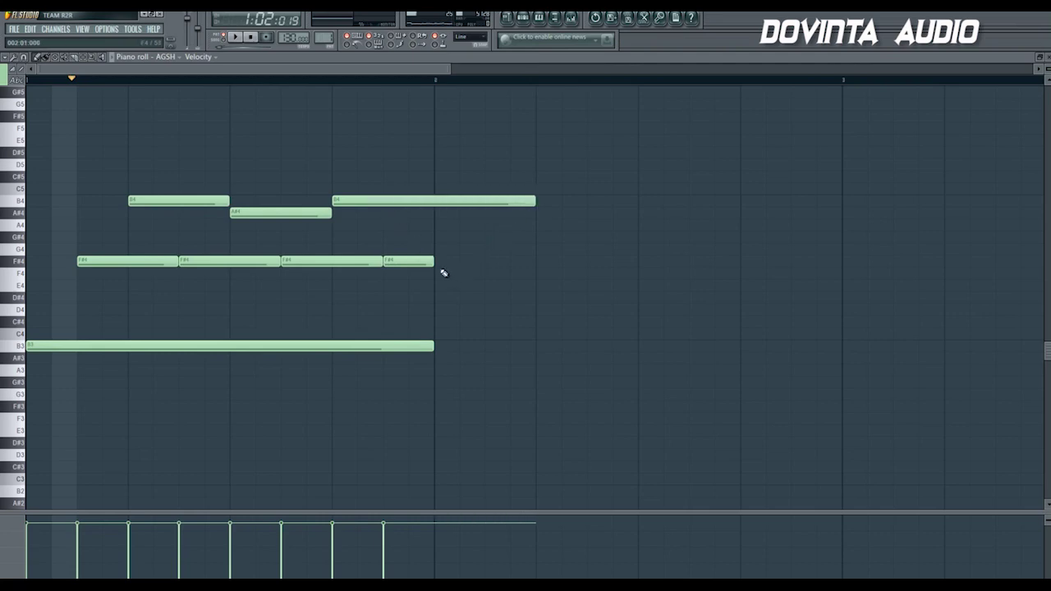
left_click_drag(432, 261, 482, 264)
left_click(253, 39)
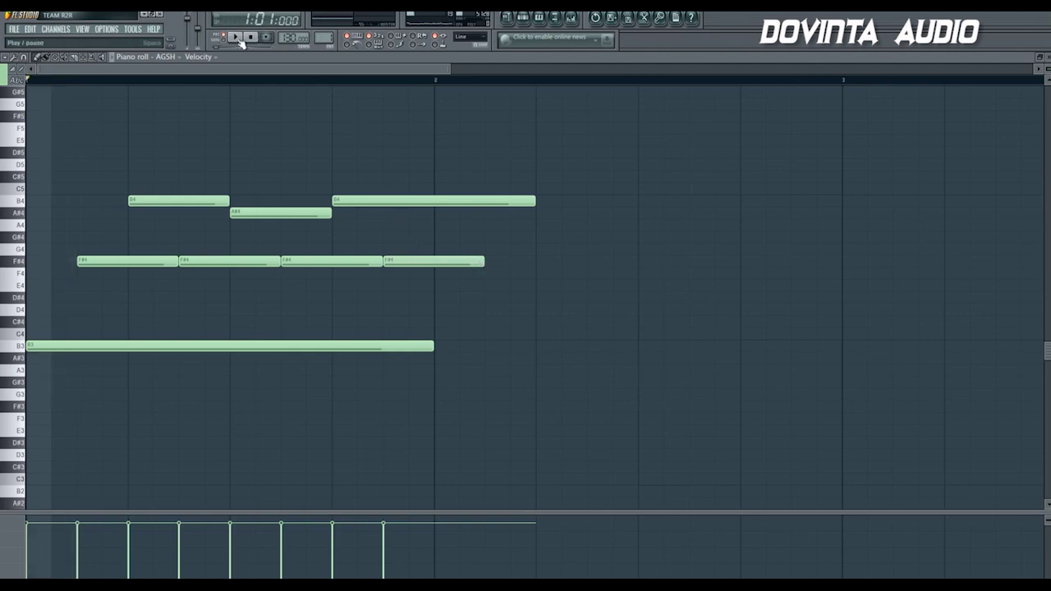
left_click(239, 39)
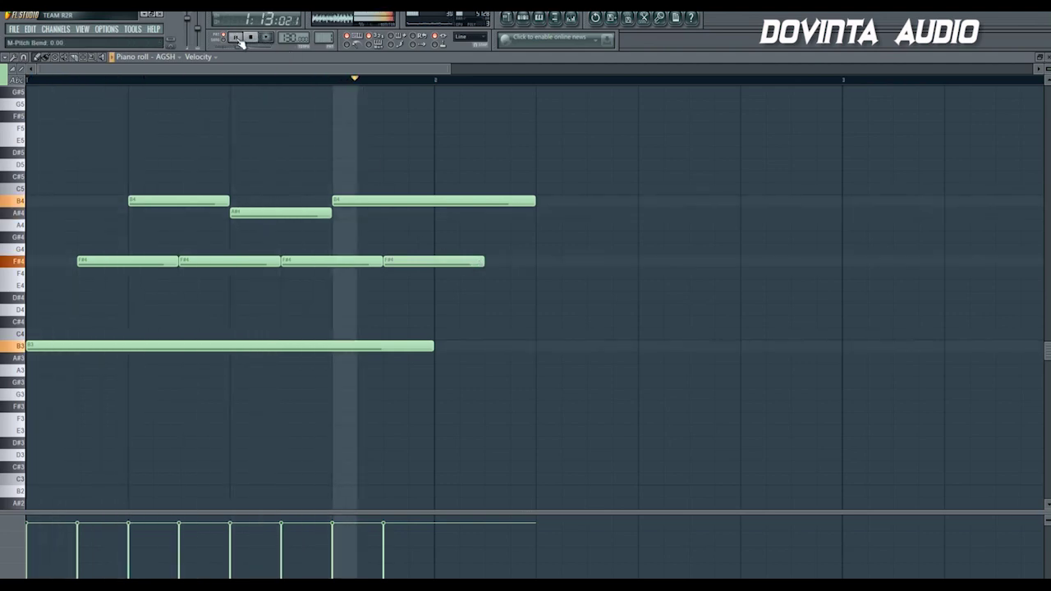
left_click(240, 40)
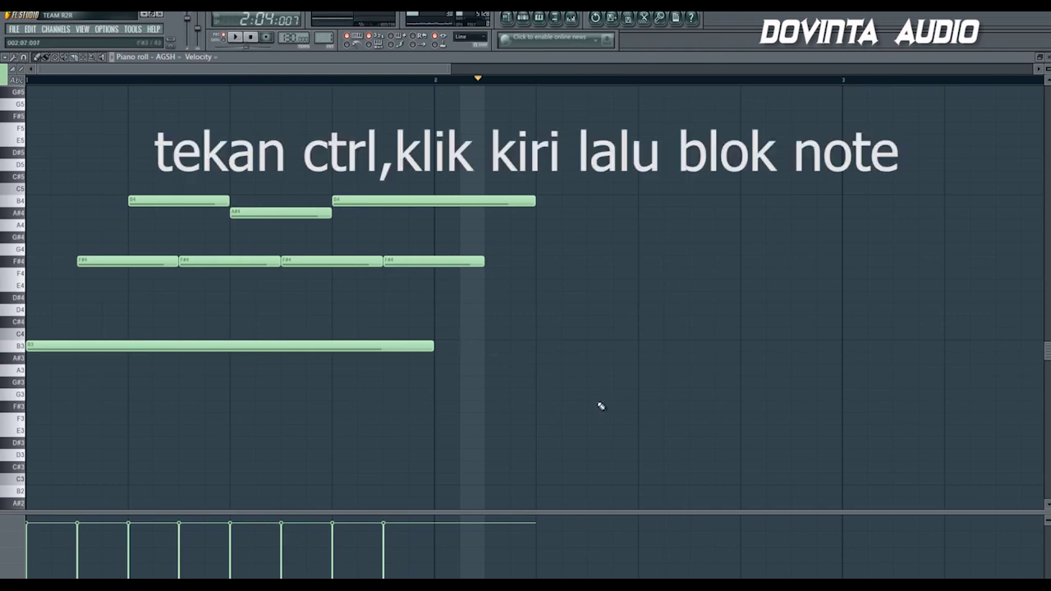
- Copy all the notes of the bar 1 pattern and paste them so the copy starts at bar 2
left_click_drag(622, 411, 52, 155)
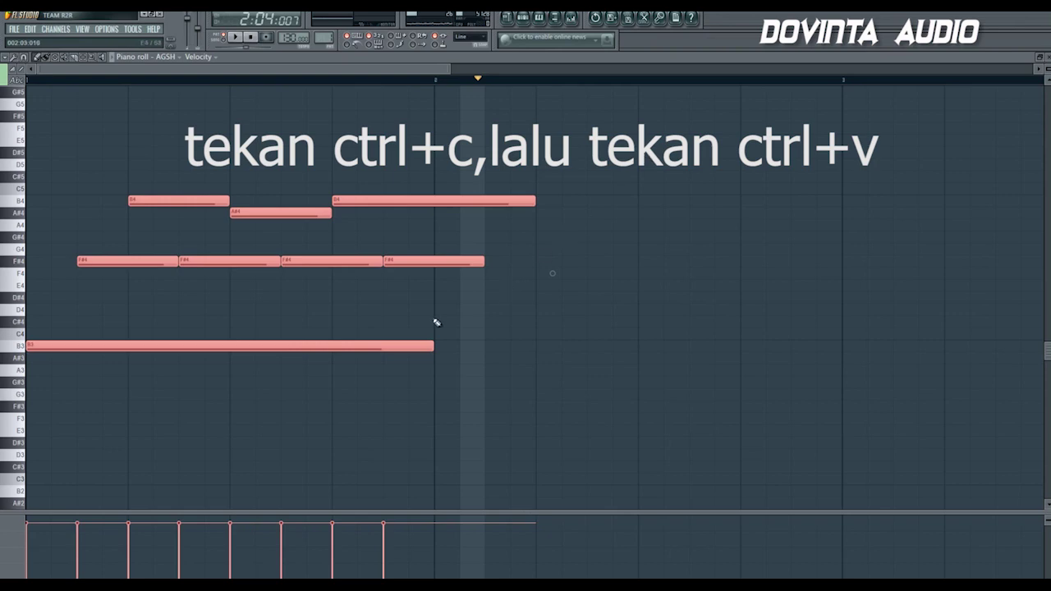
key("ctrl+c")
key("ctrl+v")
left_click_drag(41, 351, 451, 355)
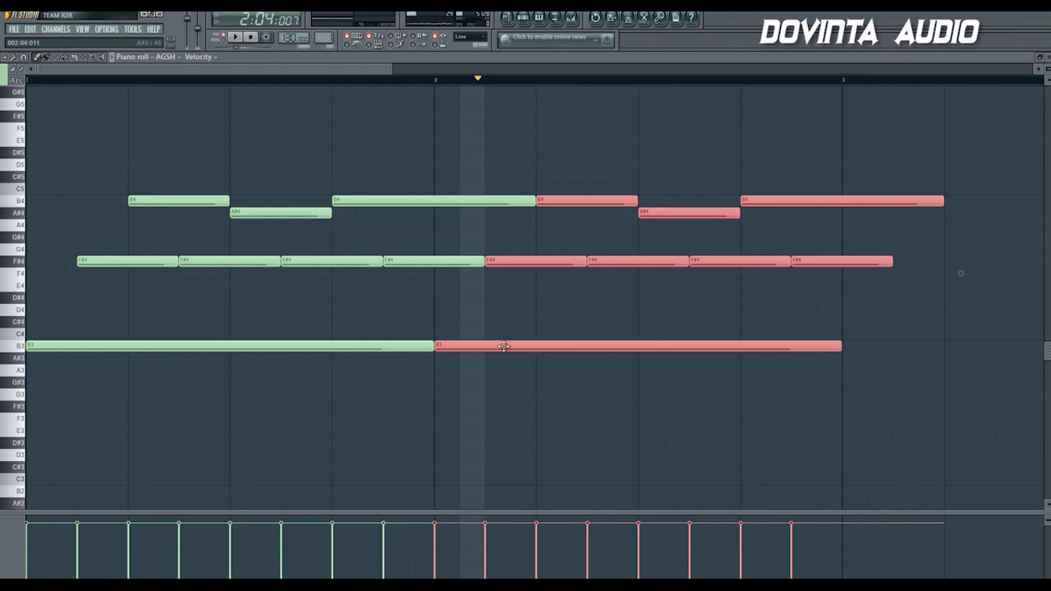
- Lower the bass note of bar 2 to F#3 and play both bars back
left_click_drag(499, 358, 481, 406)
right_click(521, 382)
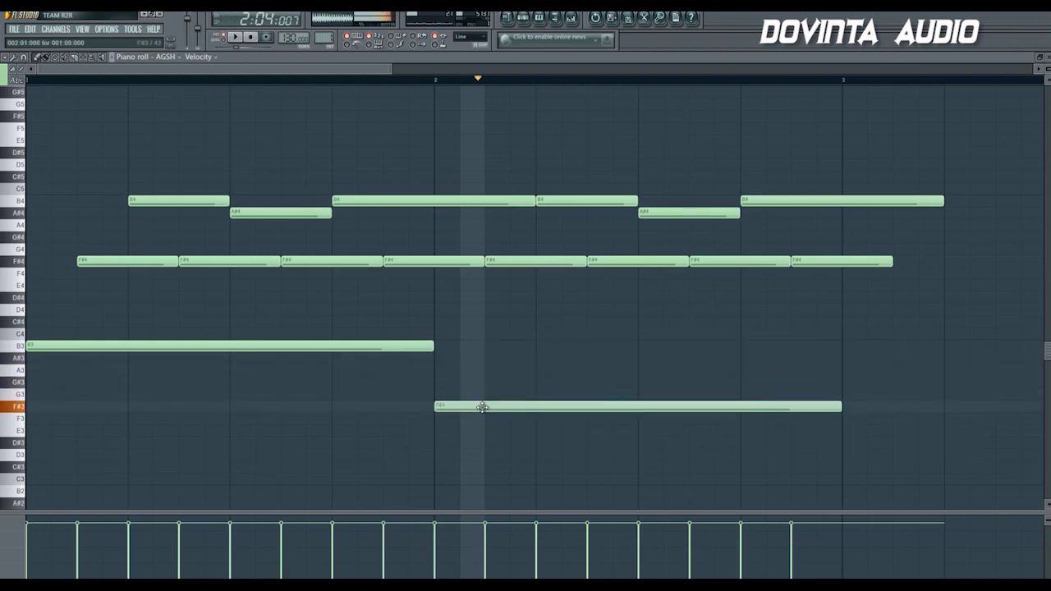
left_click(245, 40)
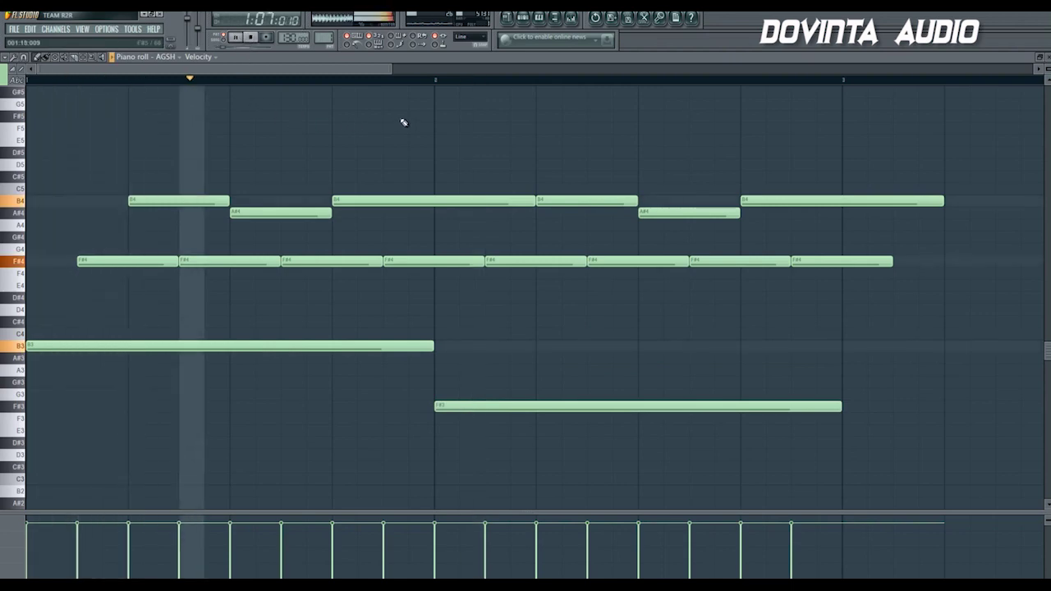
left_click(243, 40)
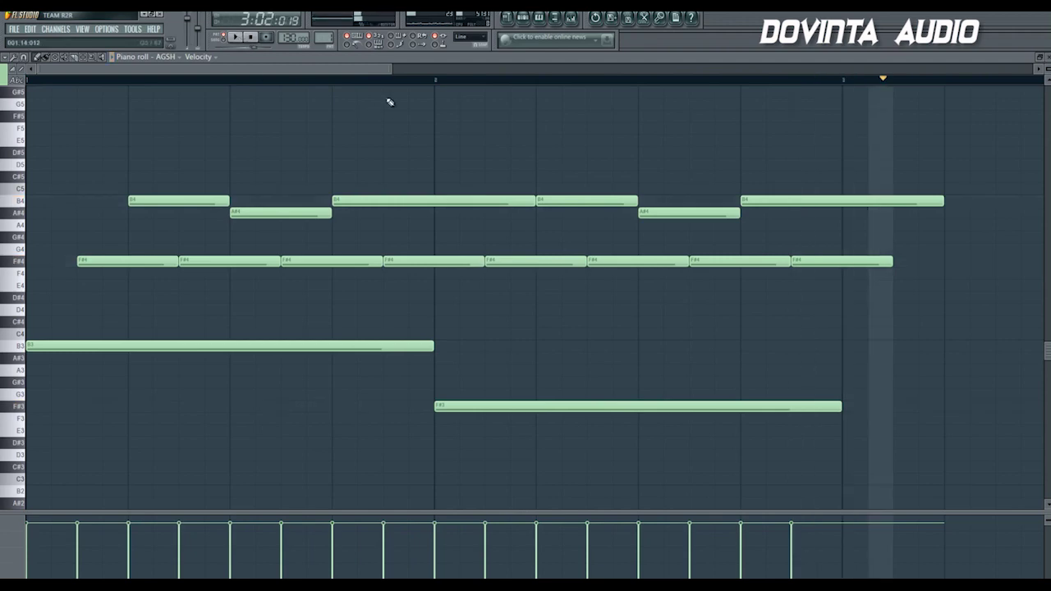
- Paste another copy of the one-bar pattern, place it at the start of bar 3 and deselect it
left_click_drag(389, 68, 654, 157)
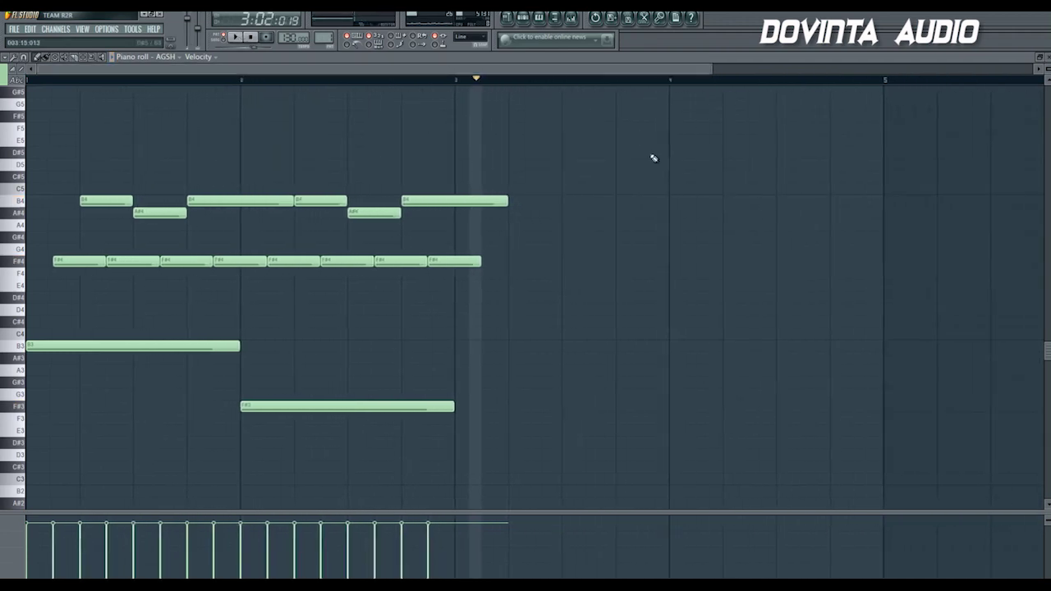
key("ctrl+v")
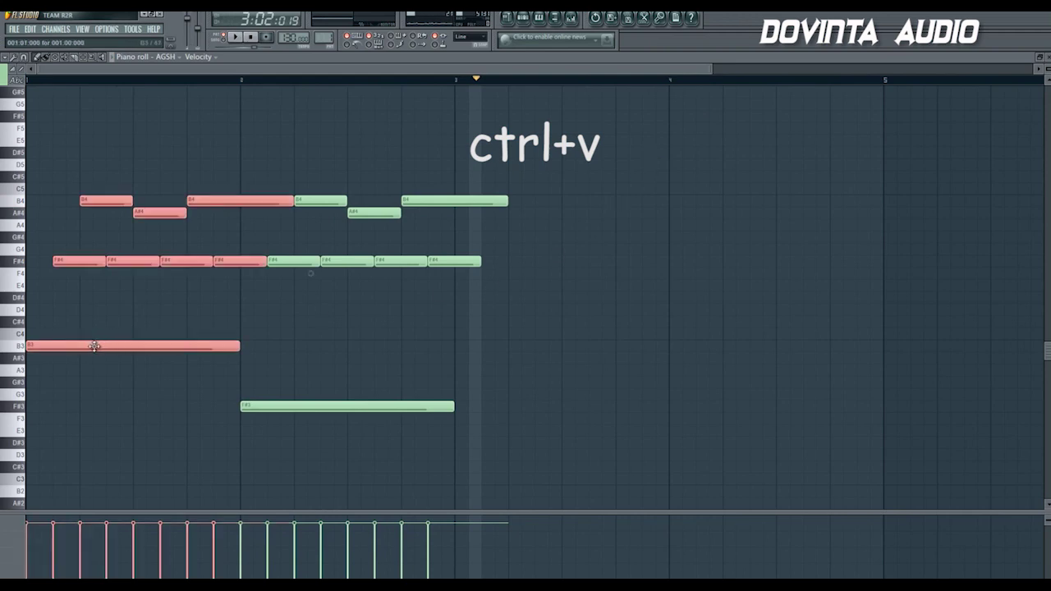
left_click_drag(95, 346, 527, 348)
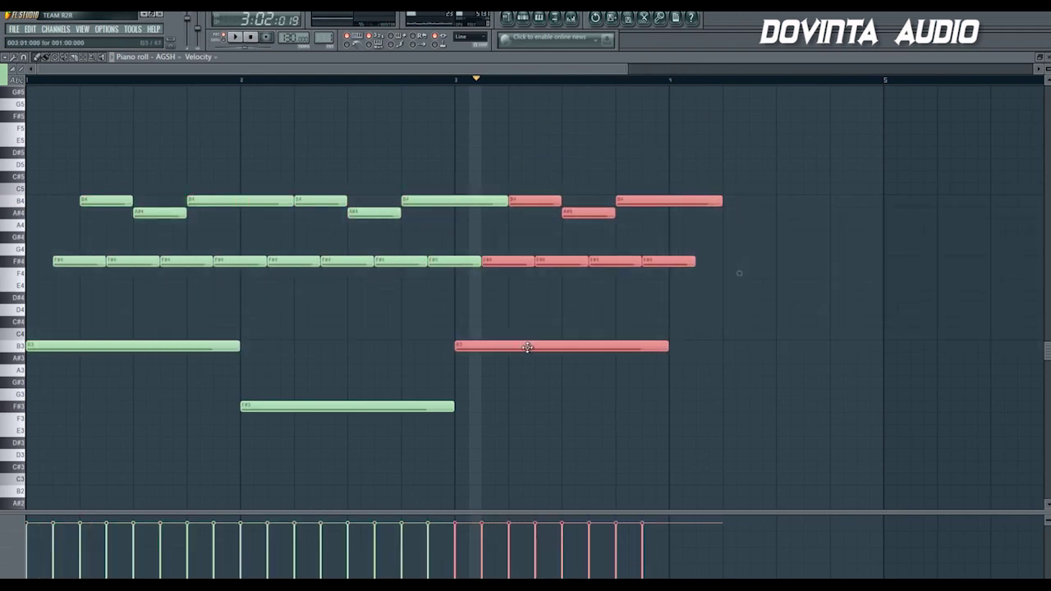
right_click(735, 390)
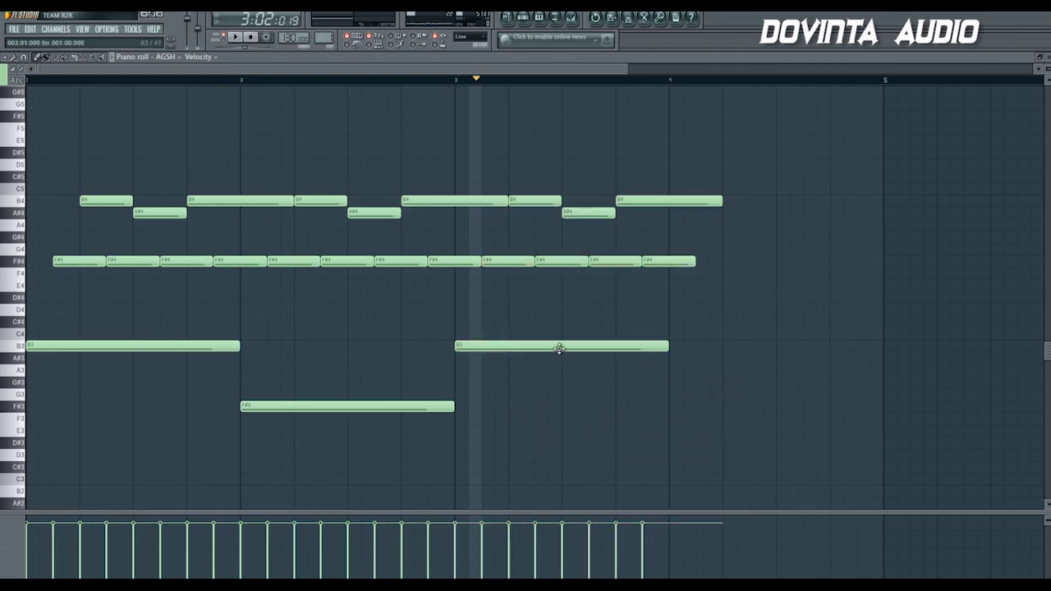
- Lower the bass note of bar 3 to G#3 and play the three-bar sequence
left_click_drag(559, 348, 560, 386)
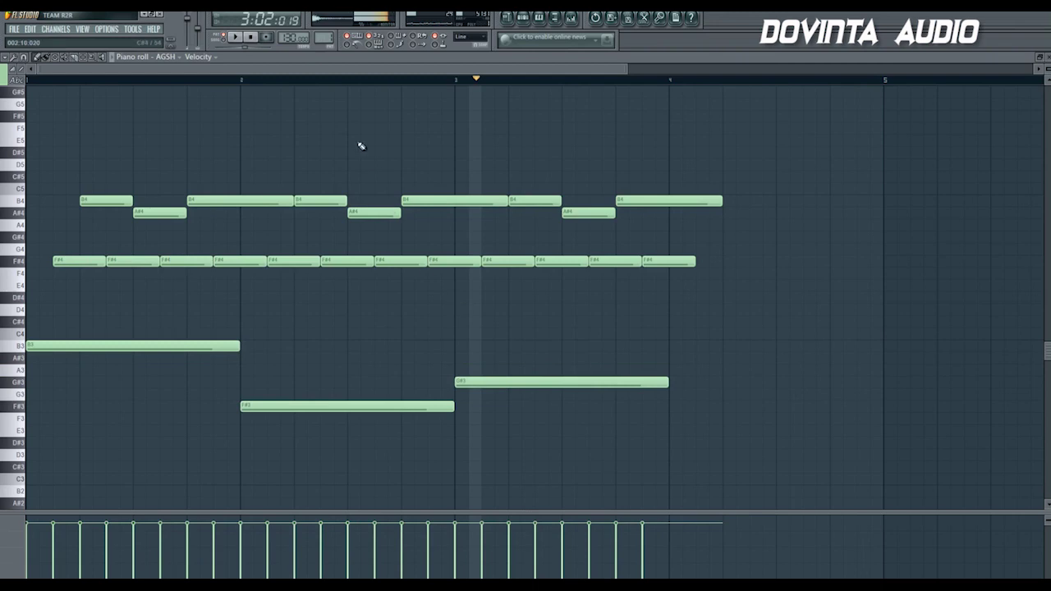
left_click(240, 37)
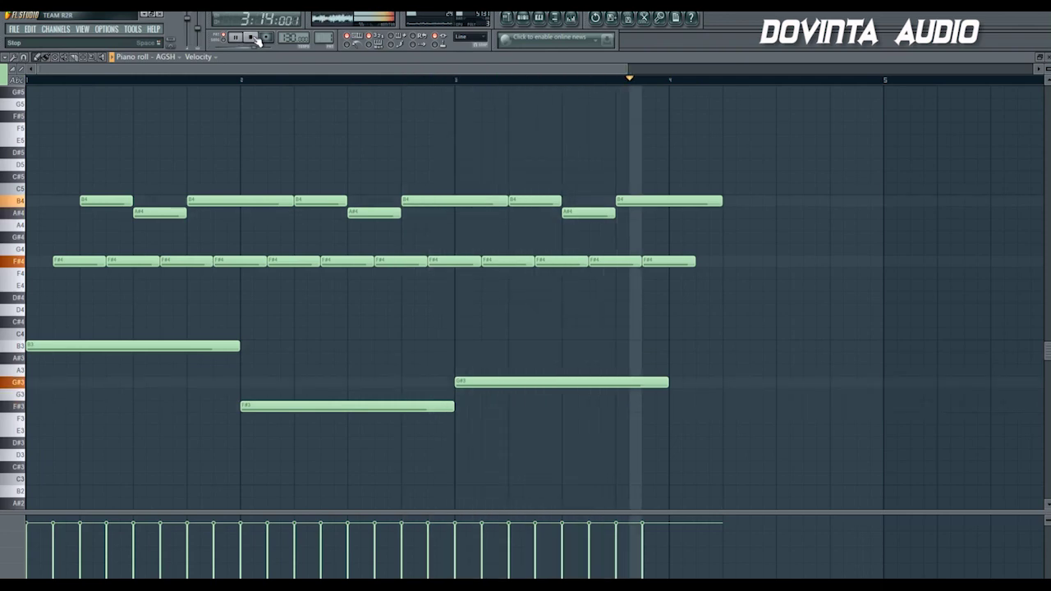
left_click(257, 41)
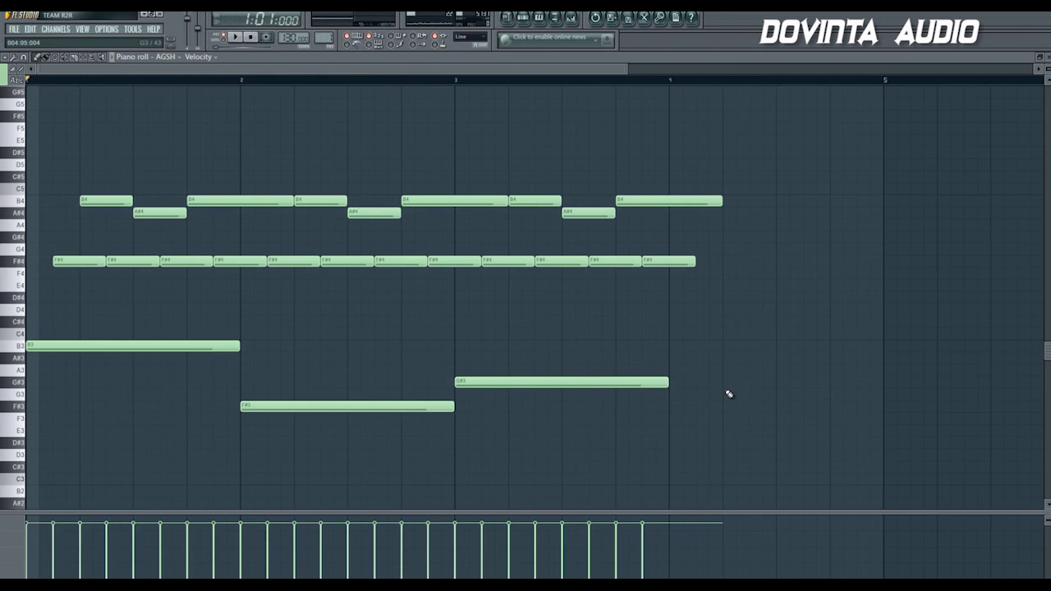
- Paste another copy of the one-bar pattern, place it at the start of bar 4 and deselect it
key("ctrl+v")
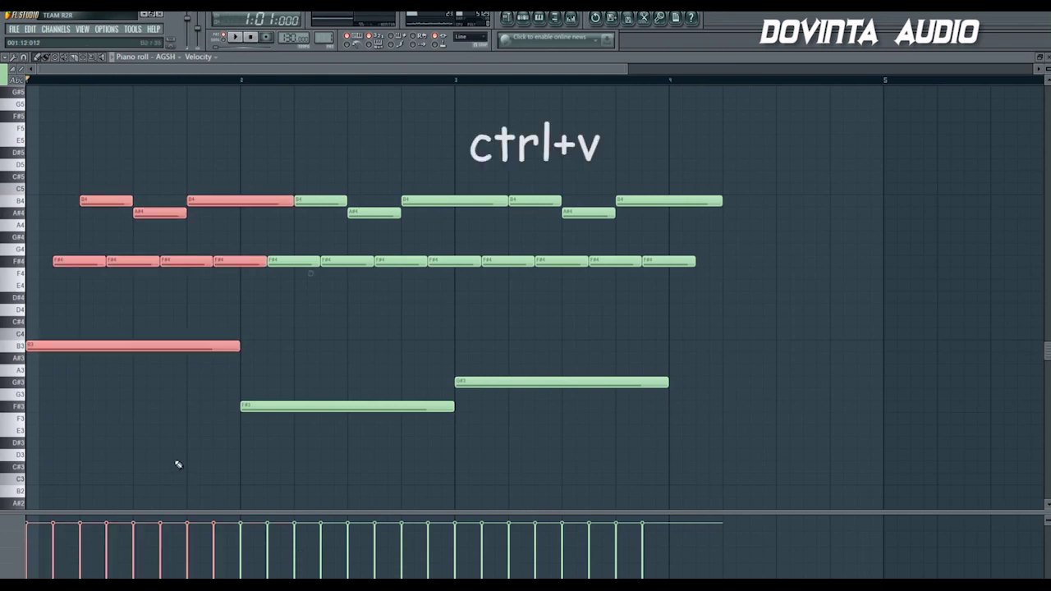
left_click_drag(140, 344, 753, 345)
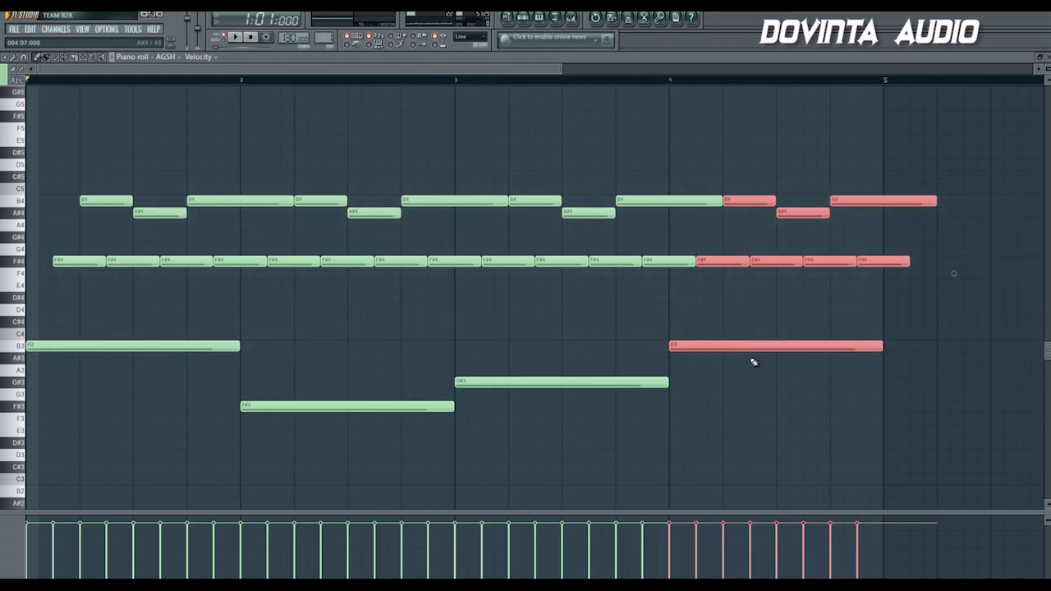
left_click_drag(604, 71, 457, 76)
left_click_drag(719, 69, 813, 80)
left_click_drag(764, 74, 664, 79)
left_click(706, 399, "ctrl")
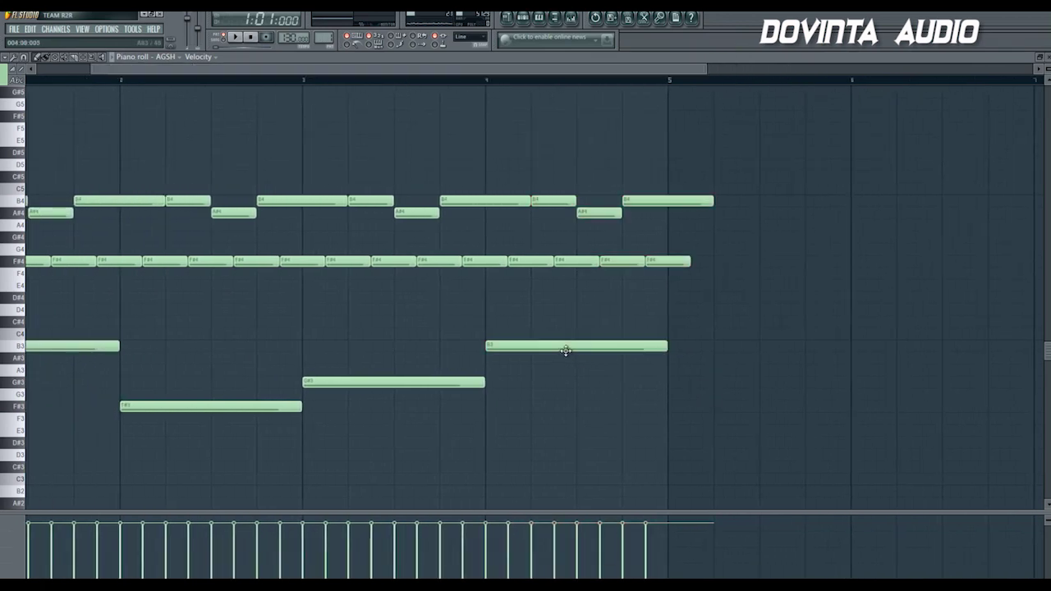
- Turn the bass of bar 4 into a half-bar E3 note followed by a half-bar F#3 note
left_click_drag(564, 355, 564, 436)
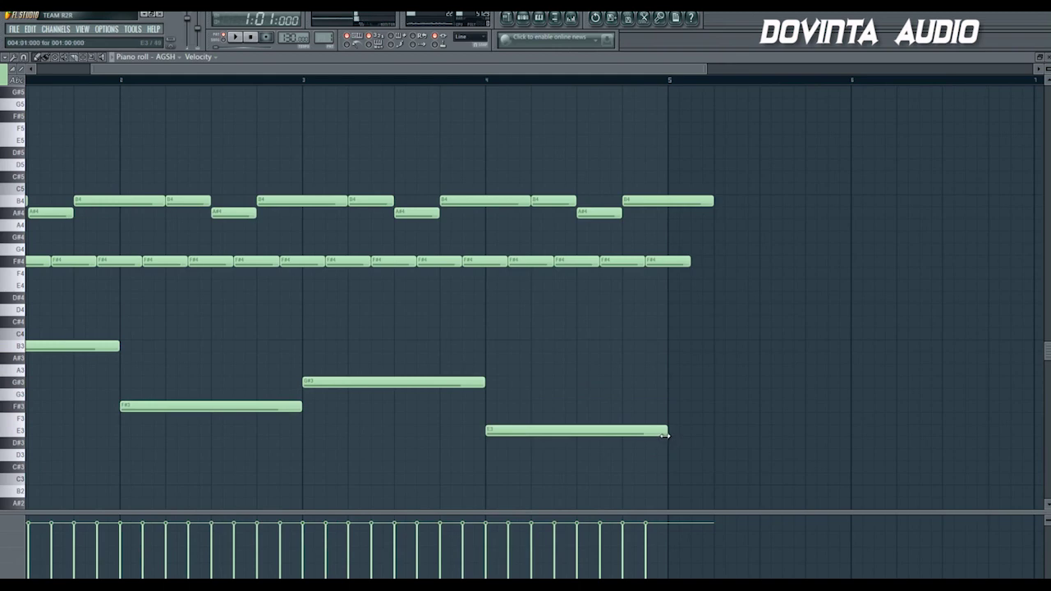
left_click_drag(665, 436, 577, 436)
left_click(582, 406)
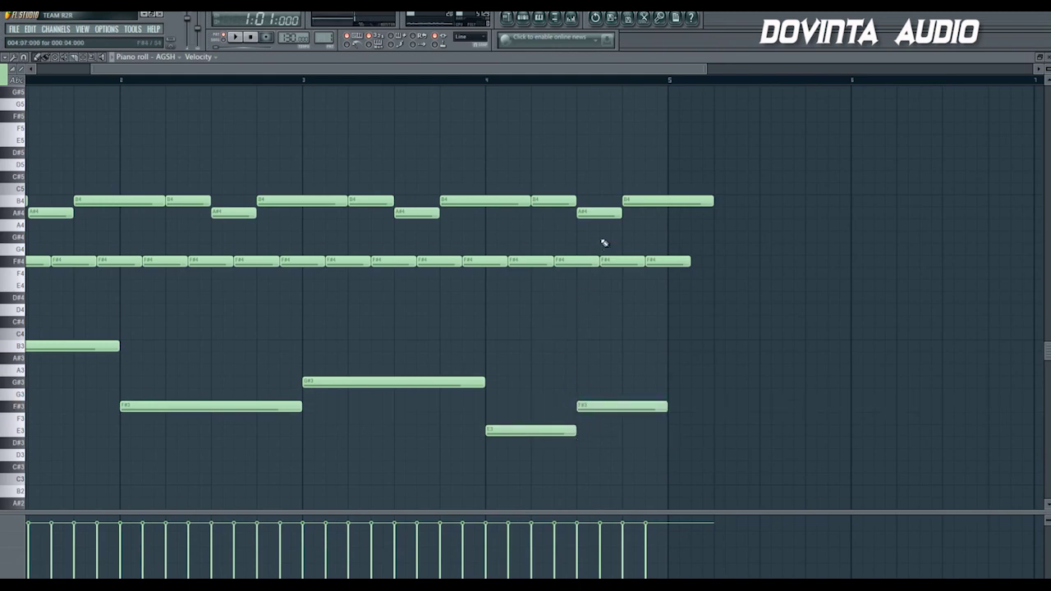
- Replace the A#4 note in bar 4 by extending the preceding B4 up to the next B4, and play the four-bar sequence
right_click(601, 213)
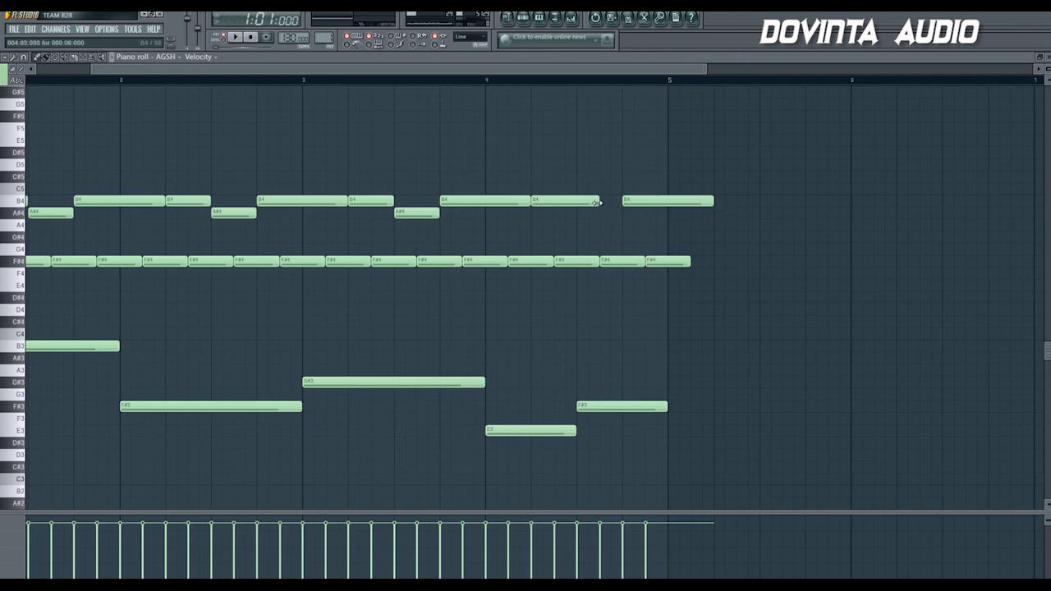
left_click_drag(616, 205, 626, 205)
left_click(238, 38)
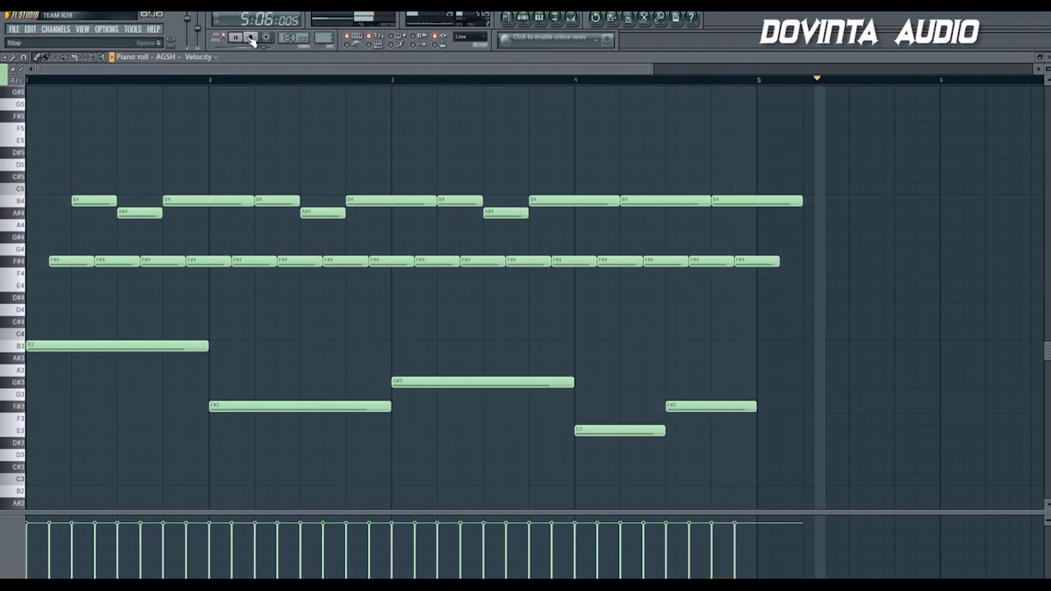
left_click(250, 37)
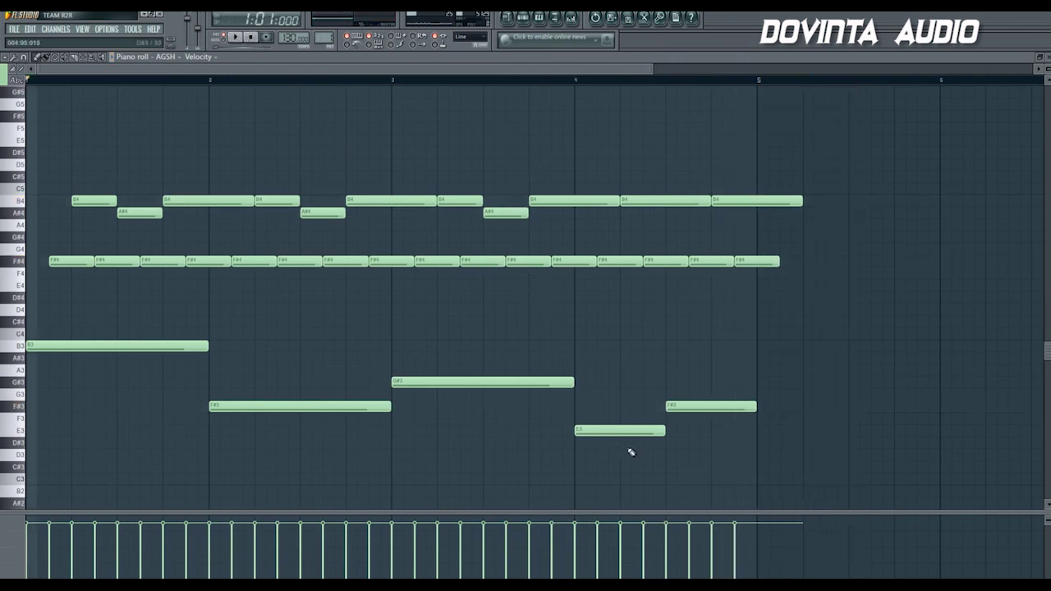
- Copy all the notes of the four-bar sequence and paste them so the copy starts at bar 5
left_click_drag(821, 473, 4, 171, "ctrl")
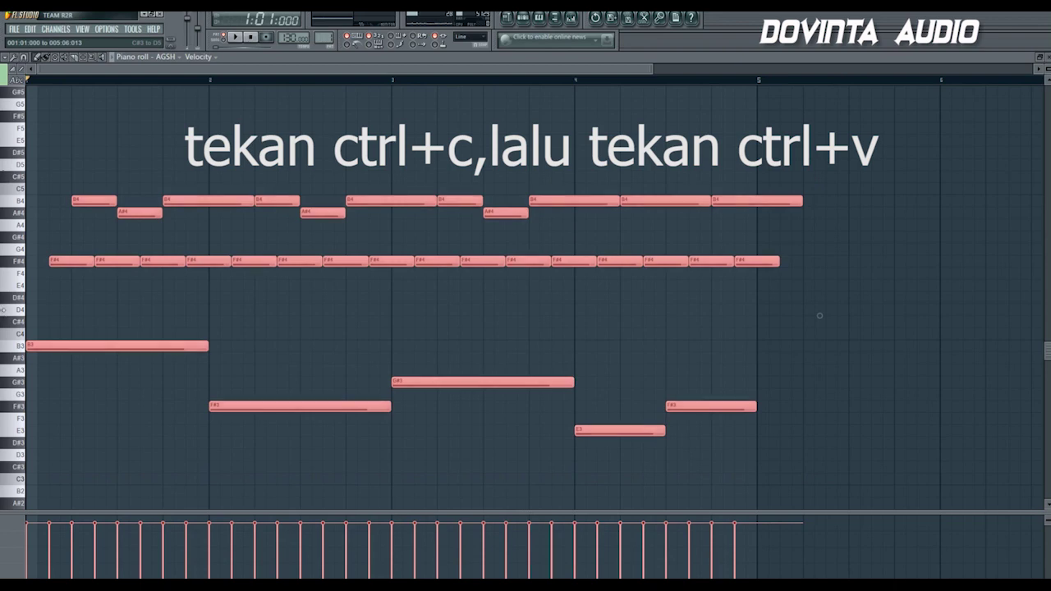
left_click_drag(657, 72, 850, 73)
key("ctrl+c")
key("ctrl+v")
left_click_drag(48, 345, 599, 340)
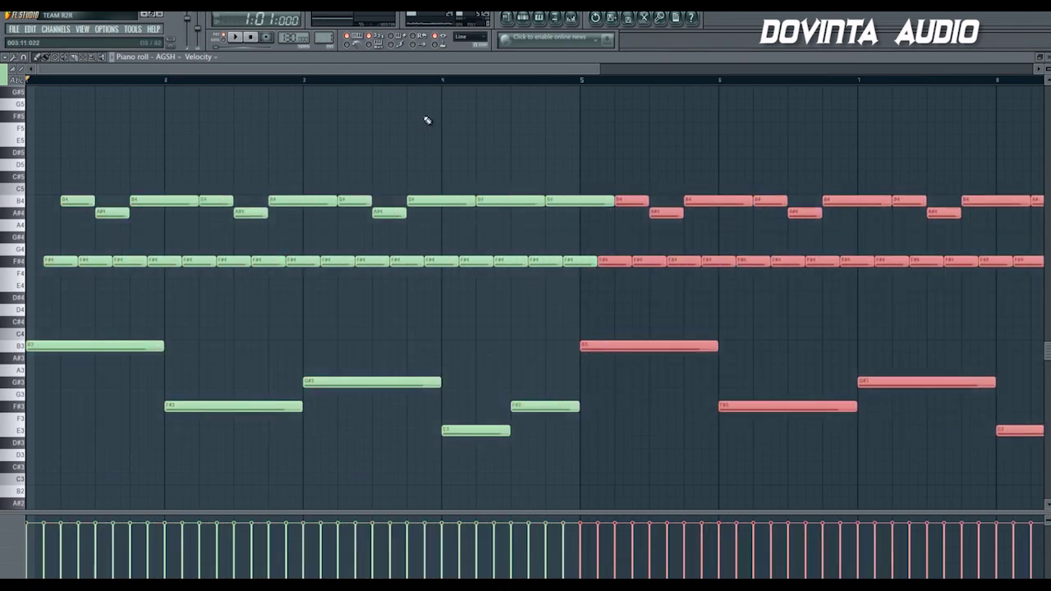
left_click_drag(604, 81, 856, 80)
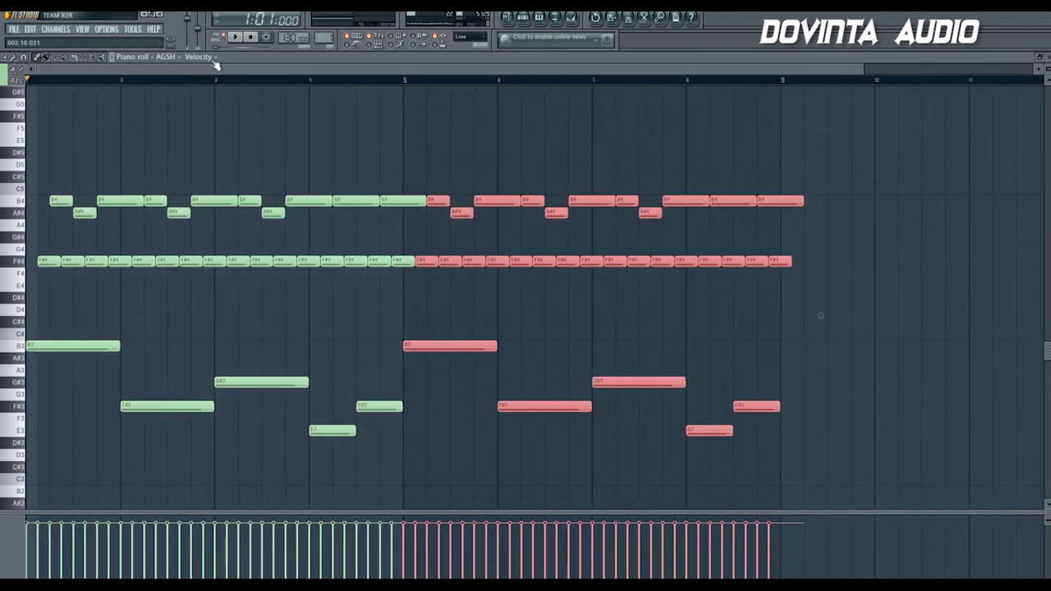
- Play the eight-bar sequence through and deselect the pasted notes
left_click(235, 37)
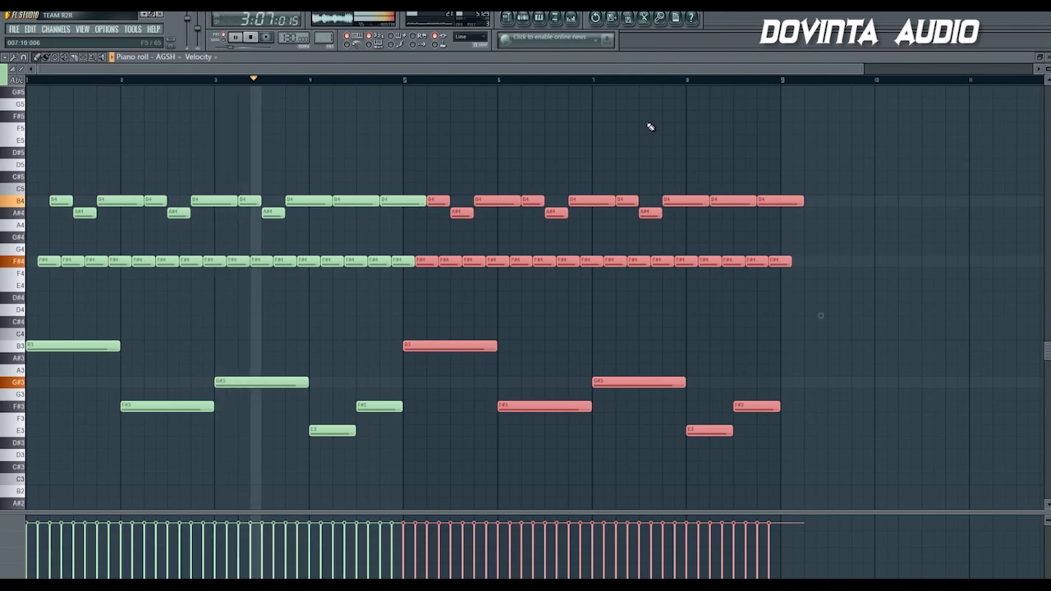
key("ctrl+d")
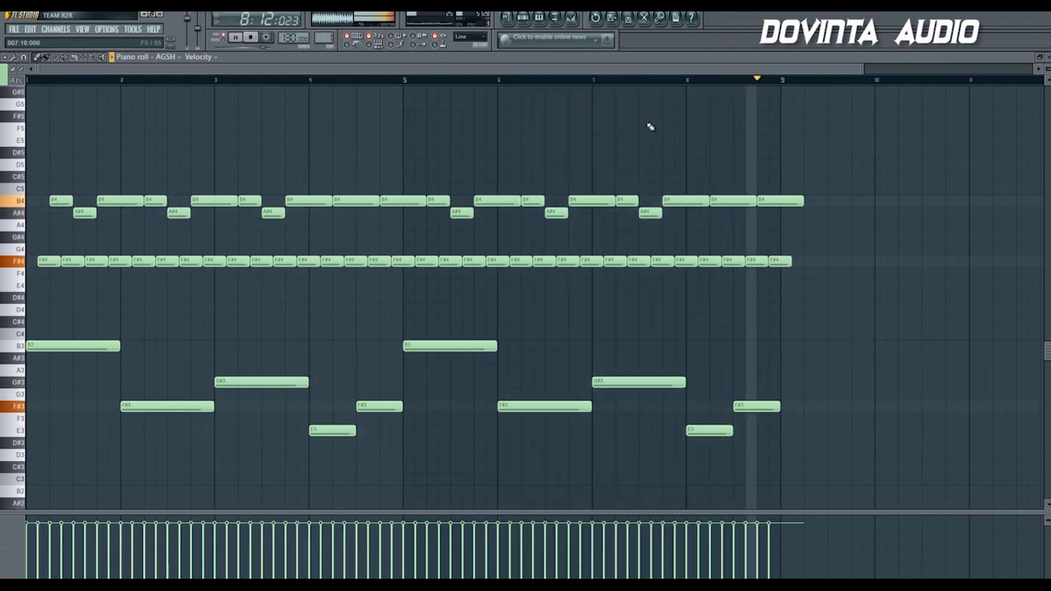
left_click(253, 39)
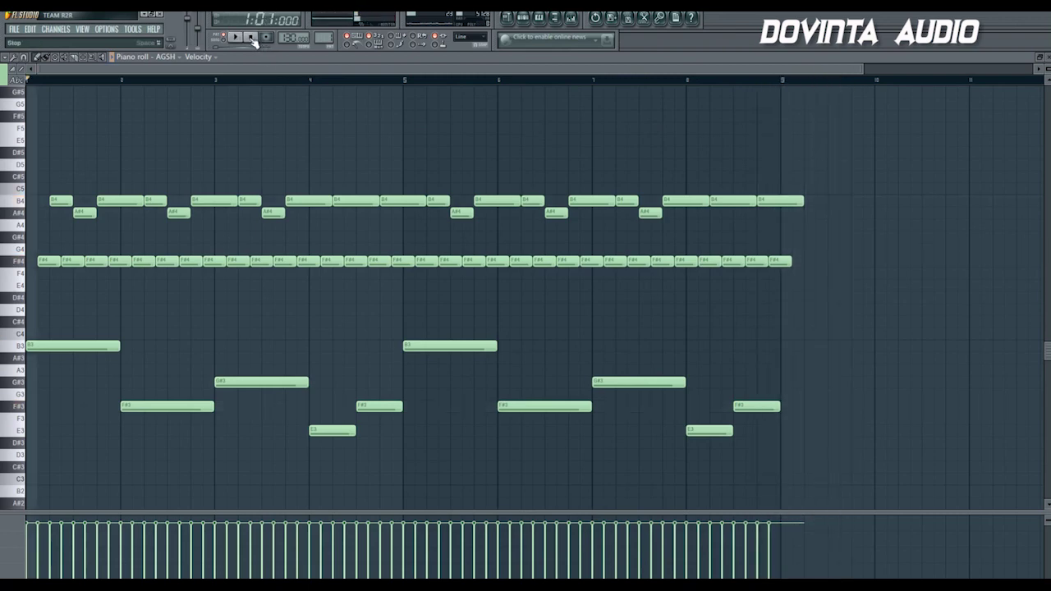